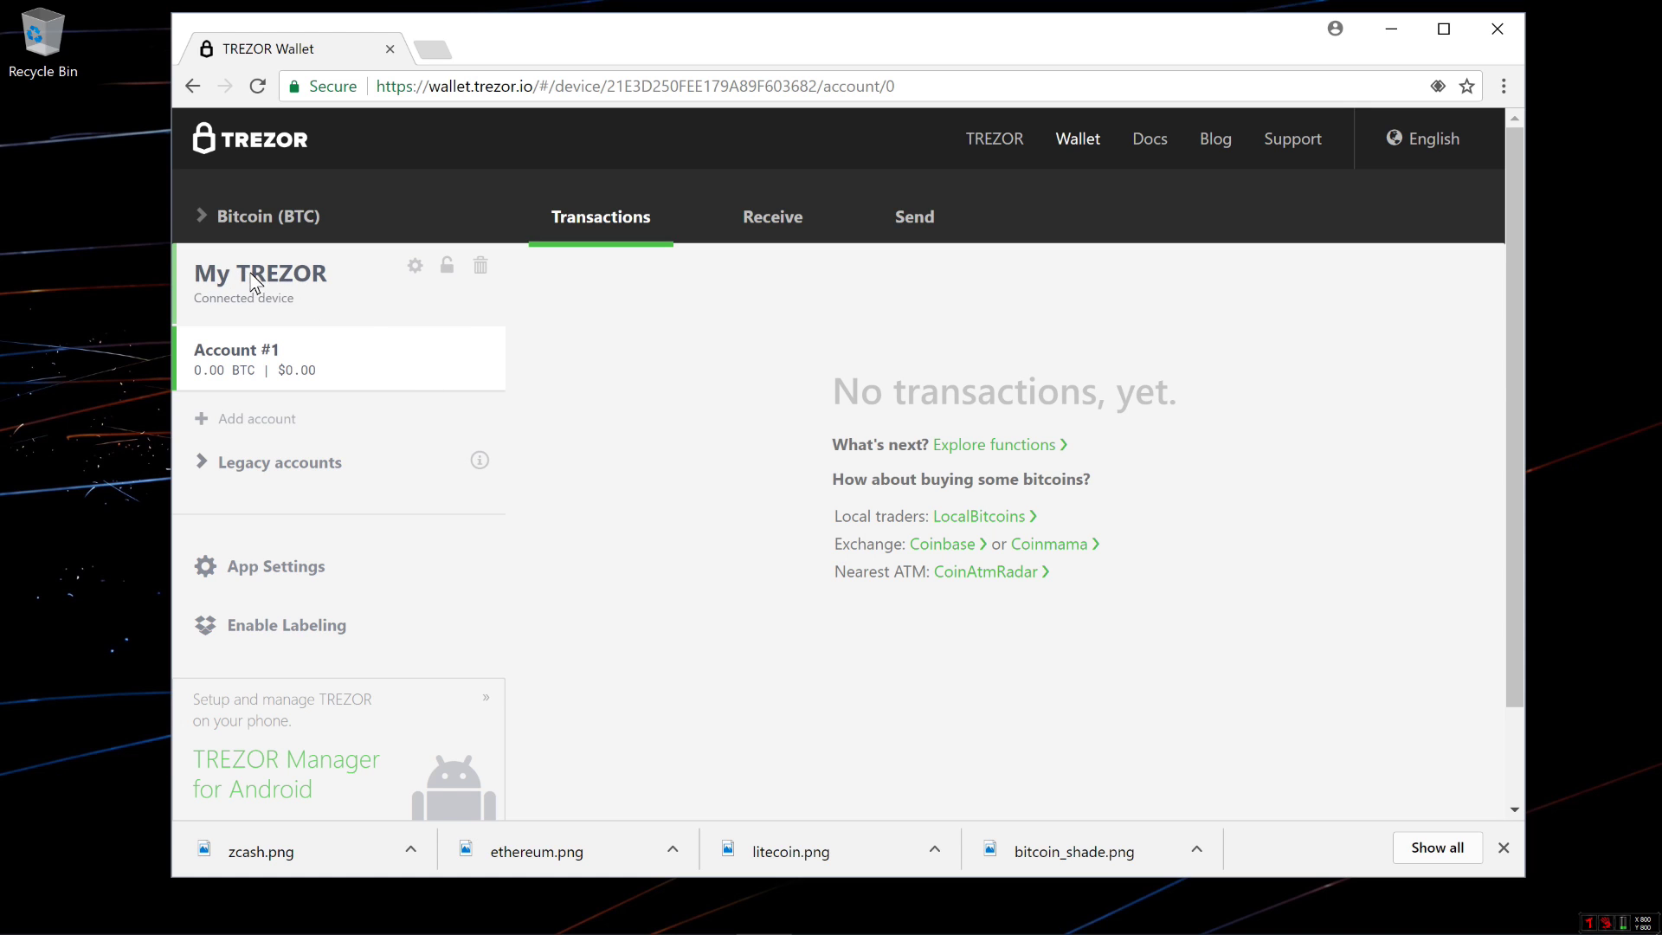
Open the device settings gear and switch to the Advanced setup page
left_click(416, 267)
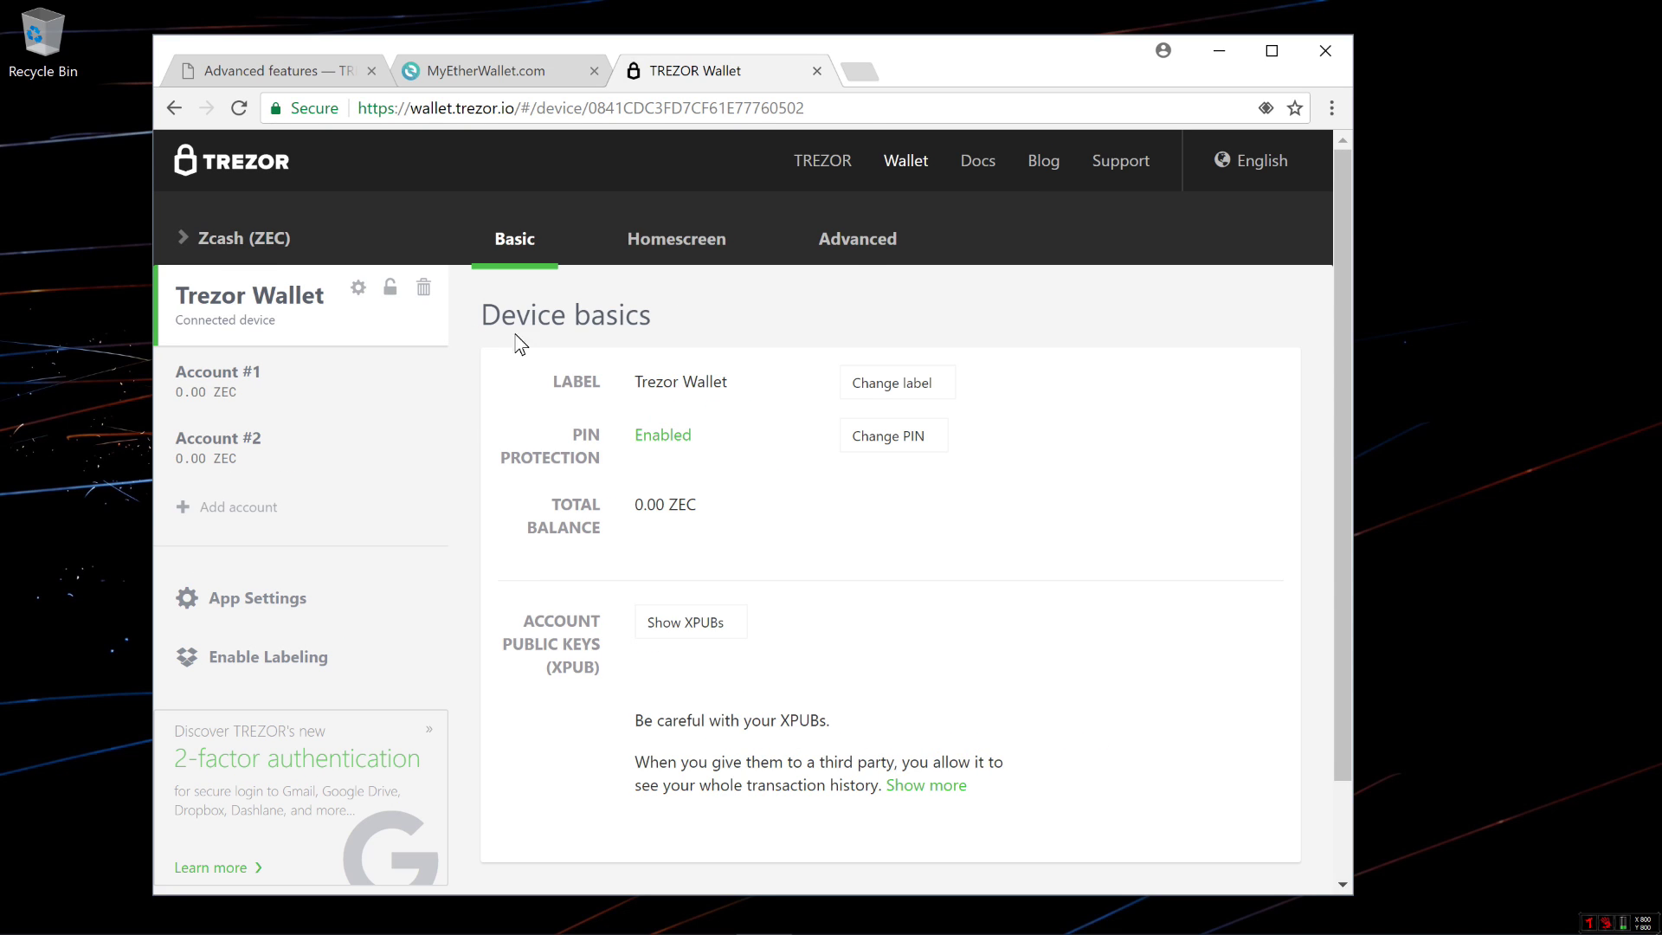
left_click(854, 234)
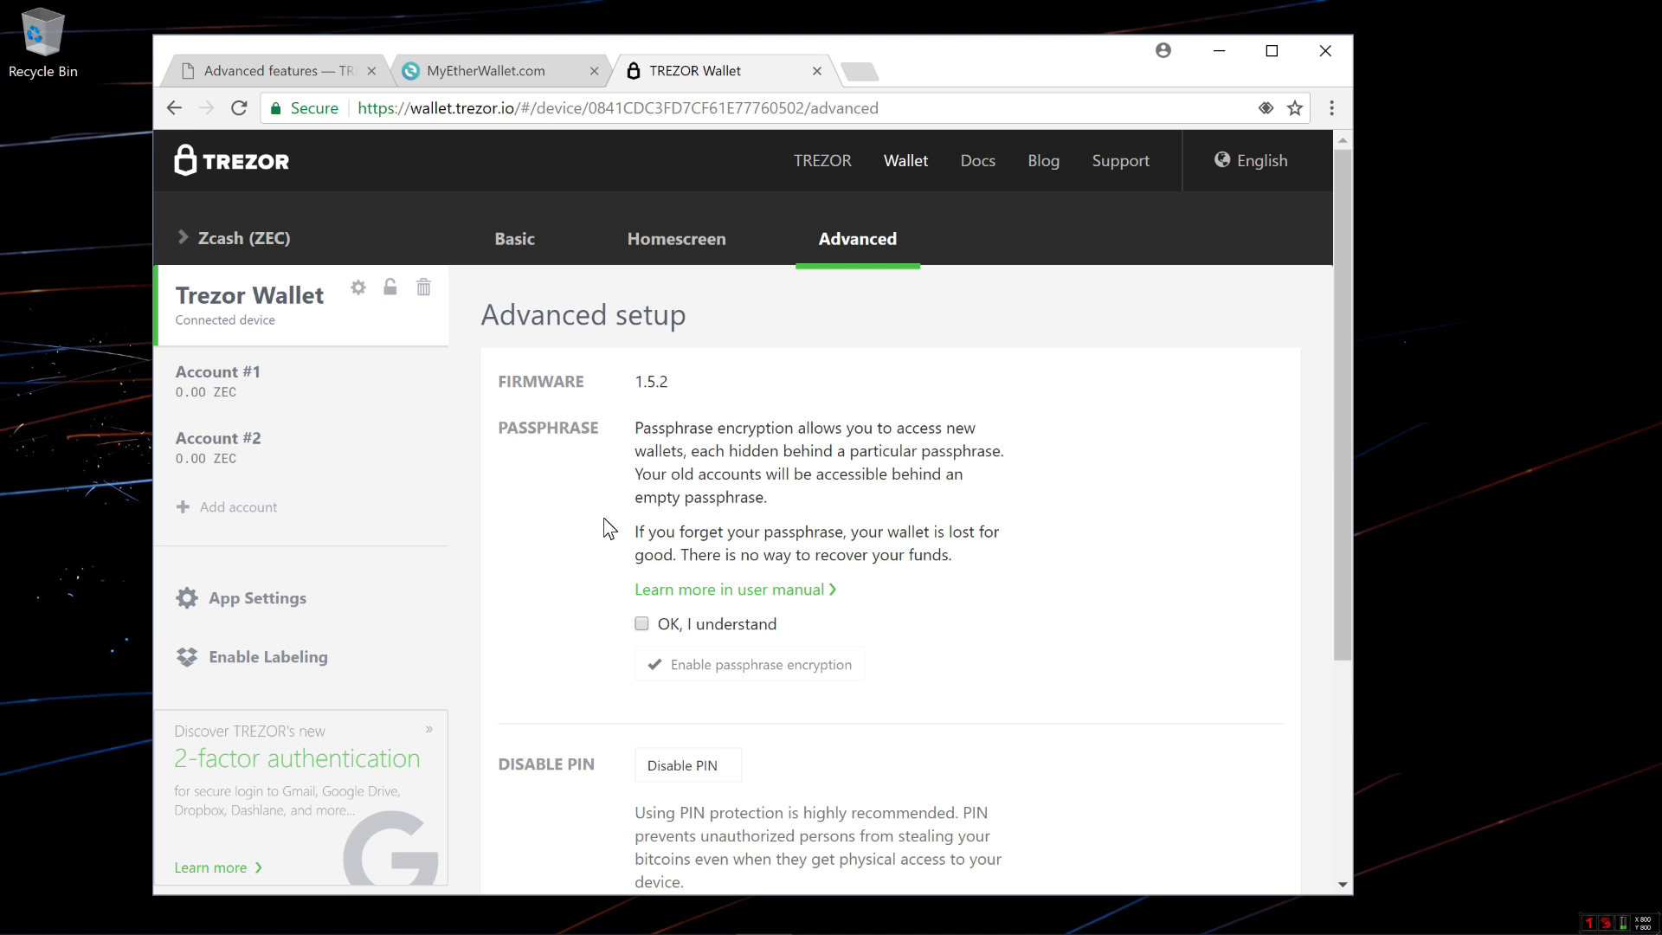
scroll(611, 542, "down", 1)
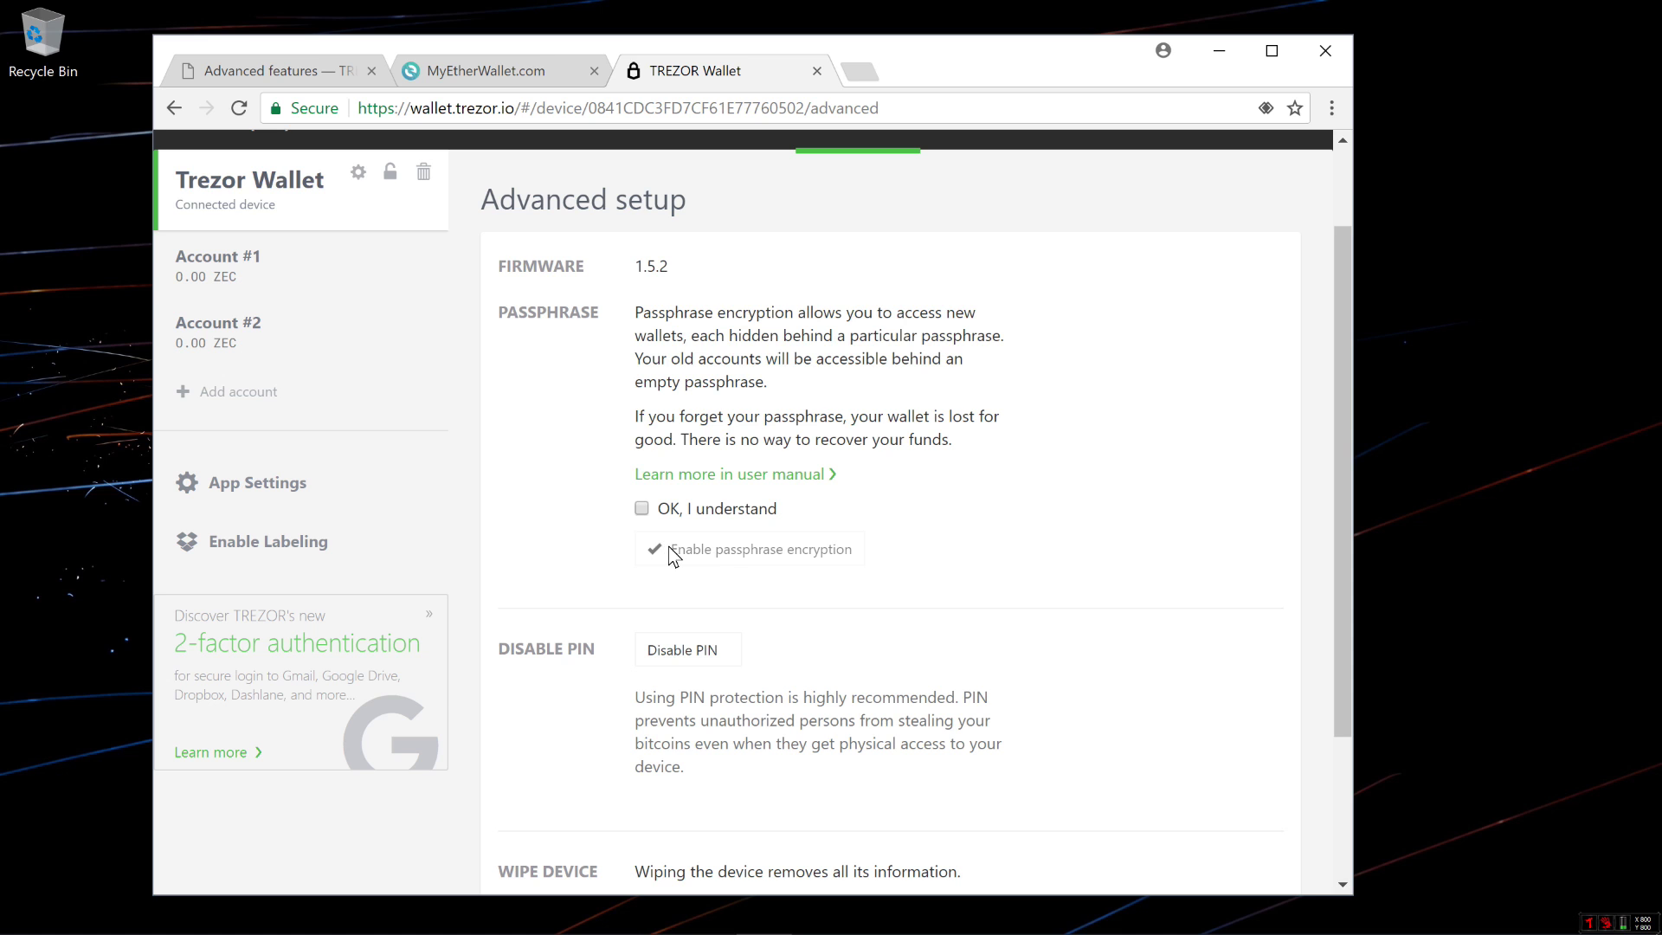
scroll(591, 543, "down", 3)
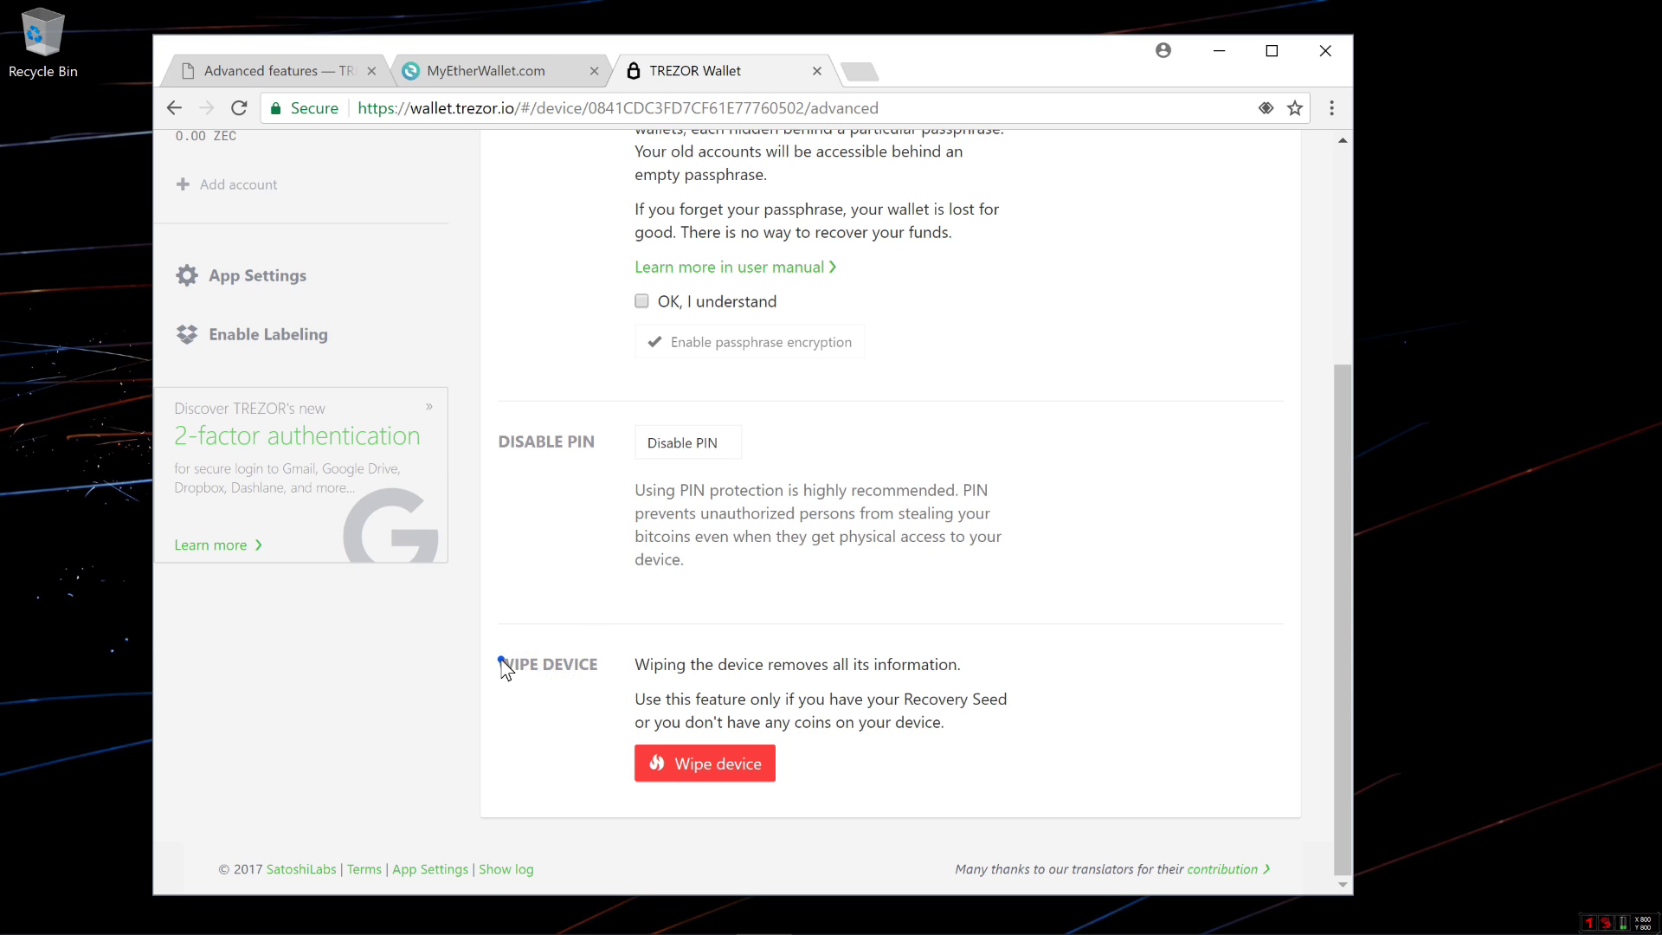
left_click_drag(501, 662, 961, 665)
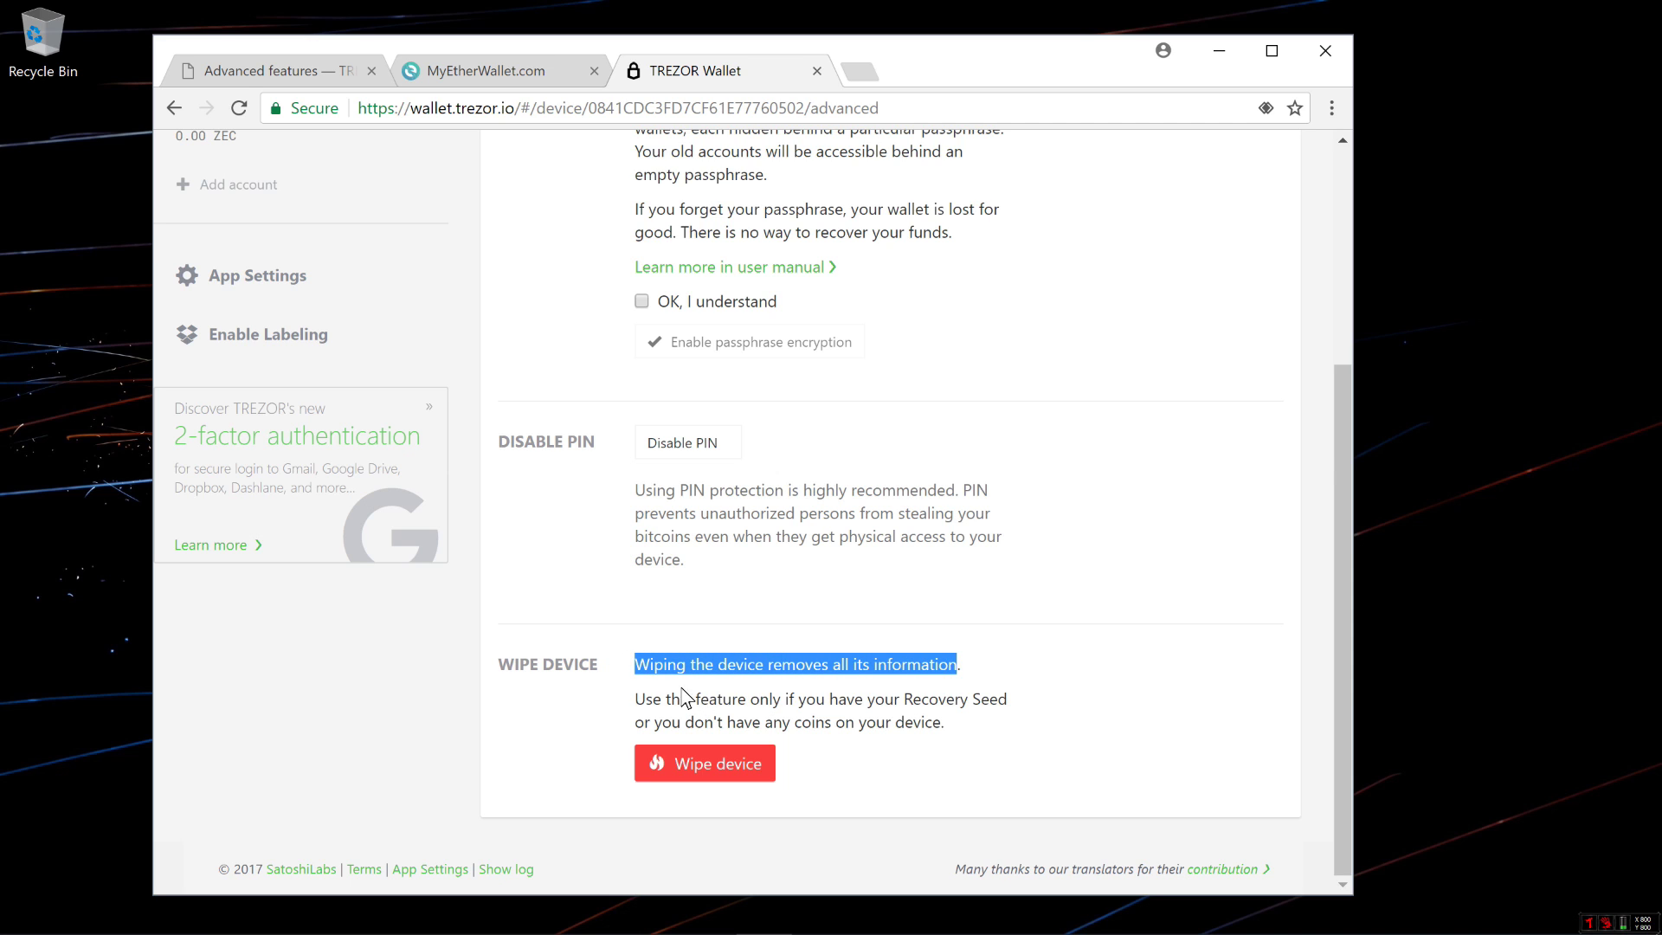
mouse_move(638, 704)
left_mouse_down()
mouse_move(920, 701)
mouse_move(772, 731)
mouse_move(945, 728)
left_mouse_up()
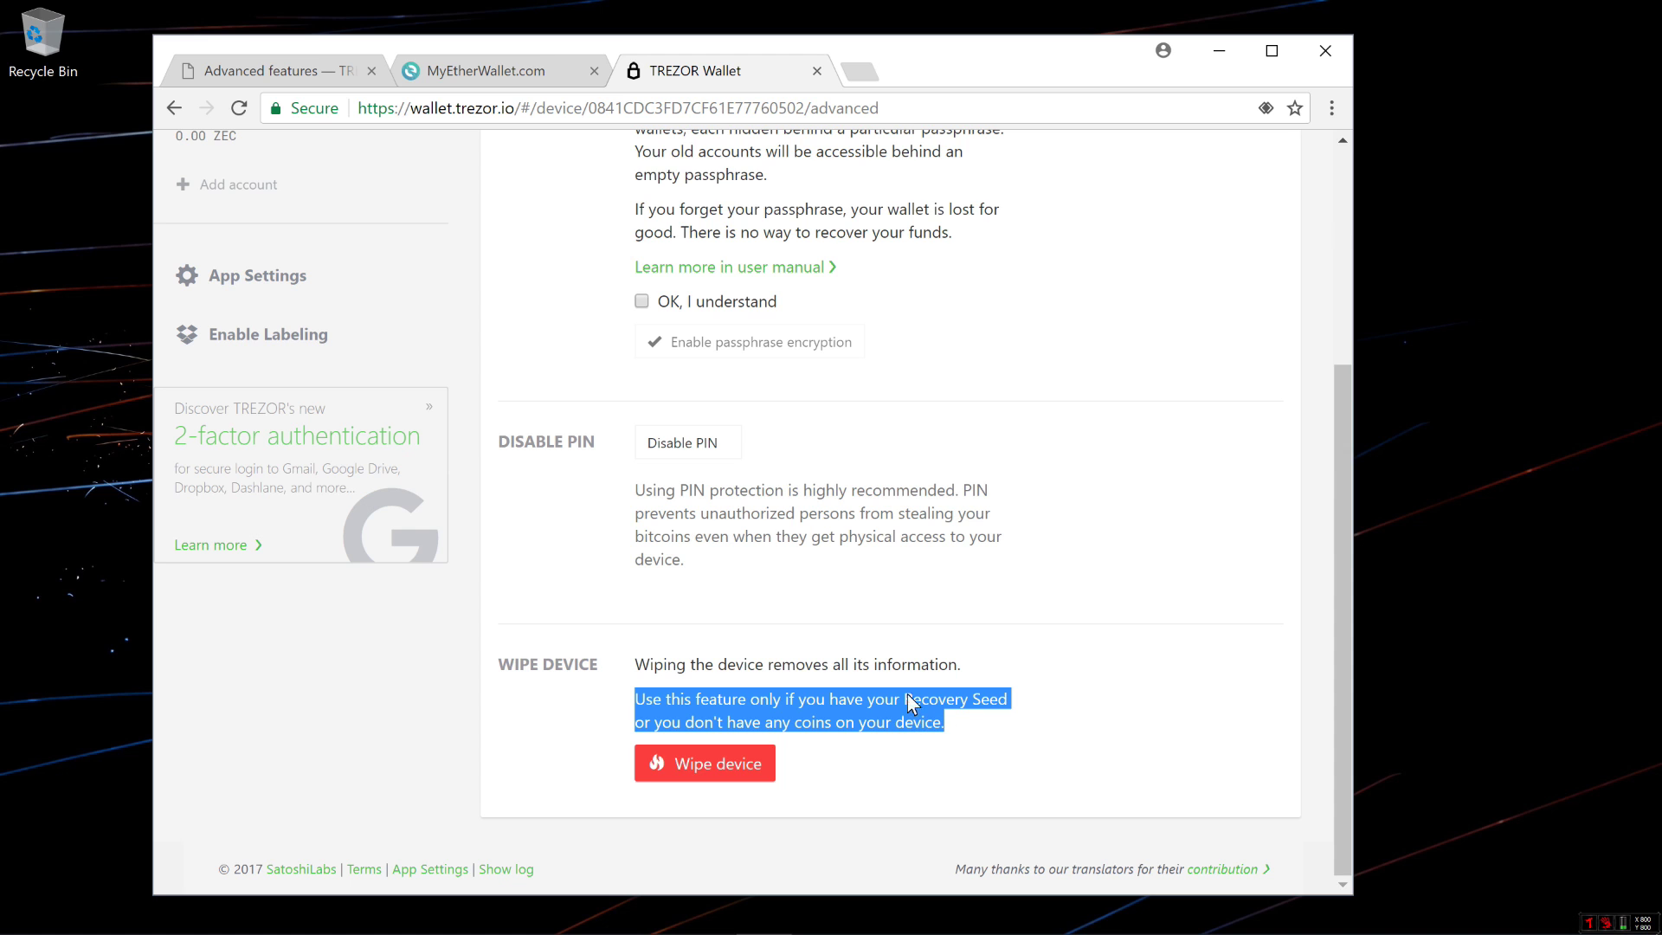
Start the Wipe device action on the Advanced setup page
left_click(719, 757)
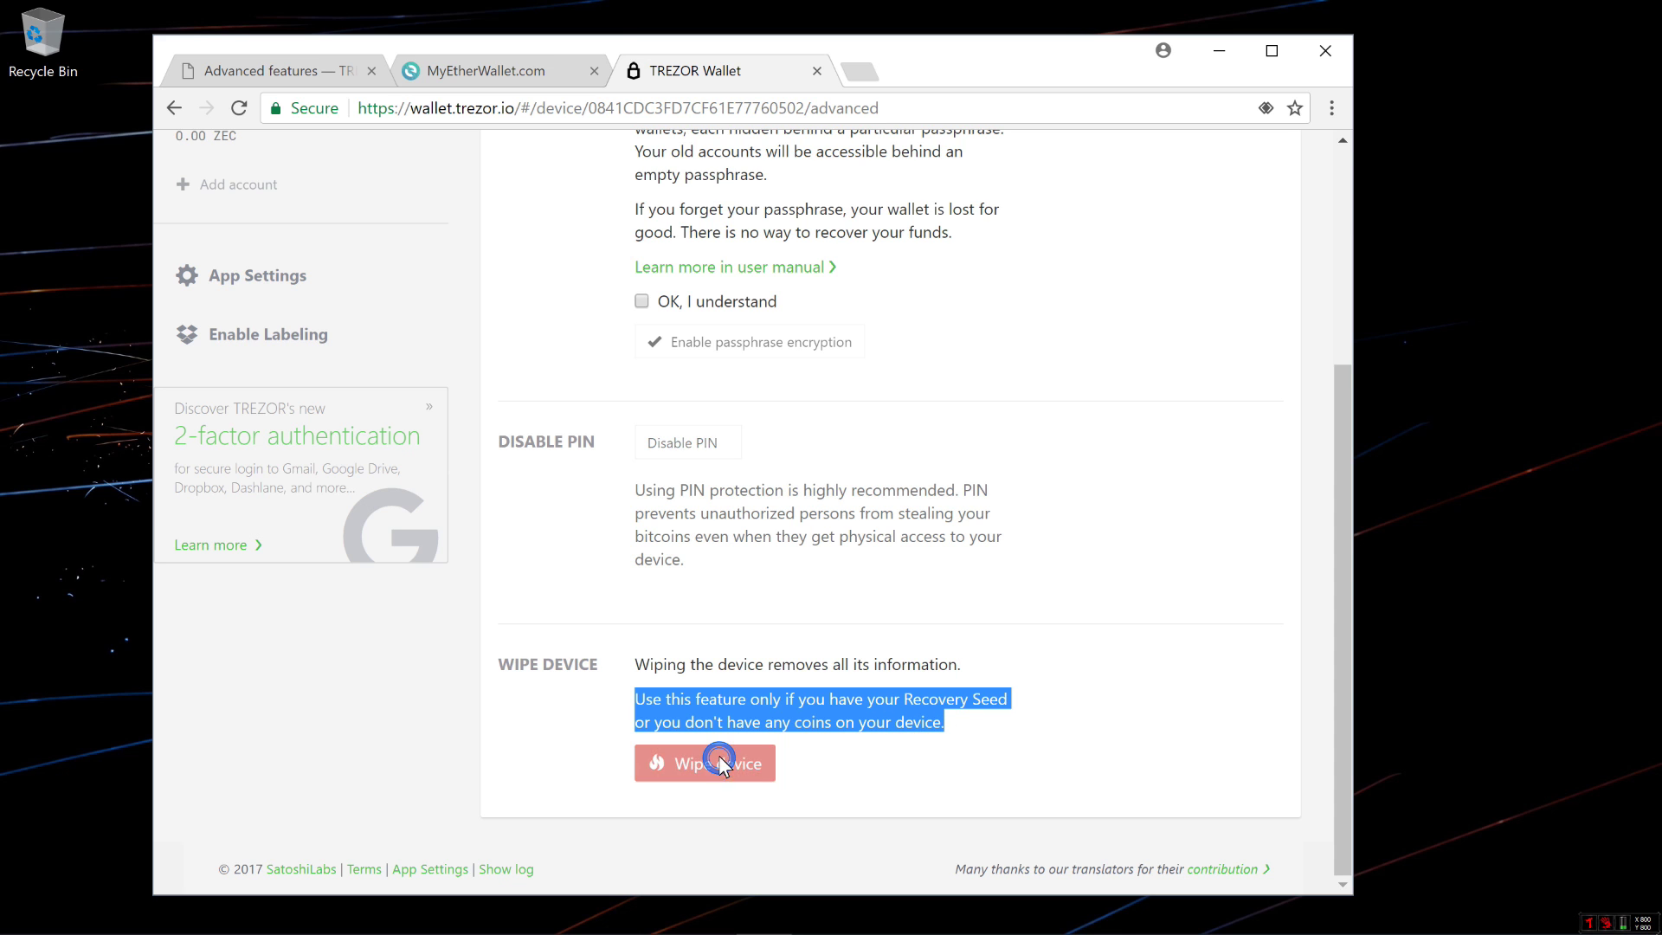